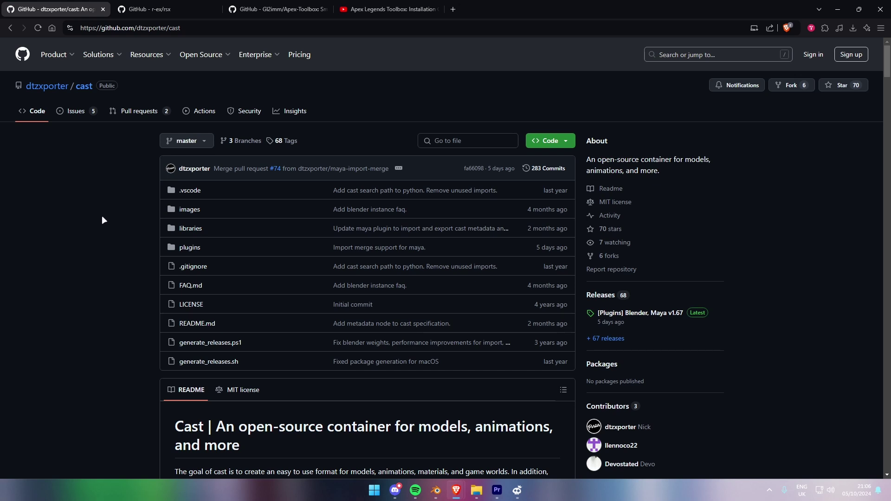
# Step: Browse the rsx and Apex-Toolbox repository pages on GitHub
pyautogui.scroll(-7, 103, 216)
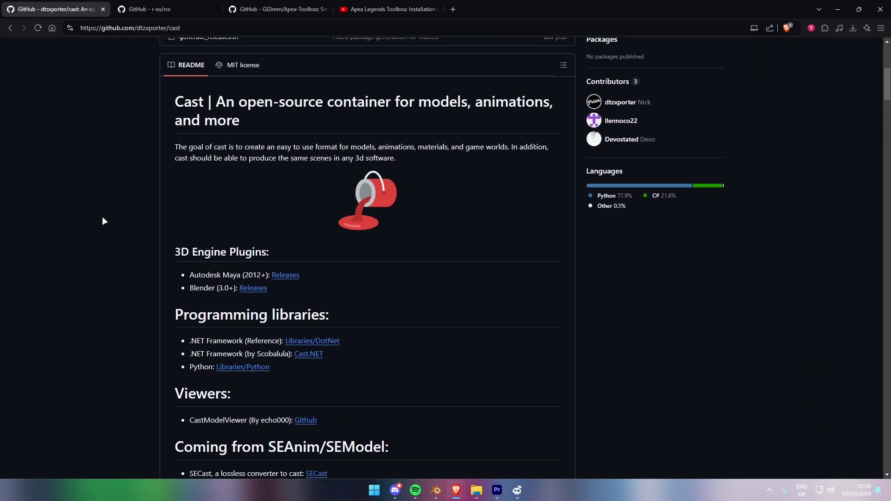
pyautogui.scroll(-4, 104, 221)
pyautogui.scroll(-6, 104, 221)
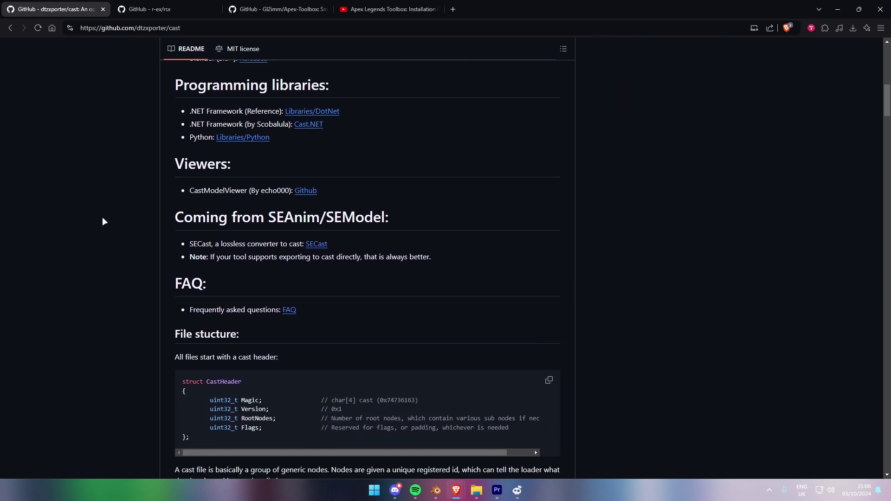
pyautogui.click(180, 3)
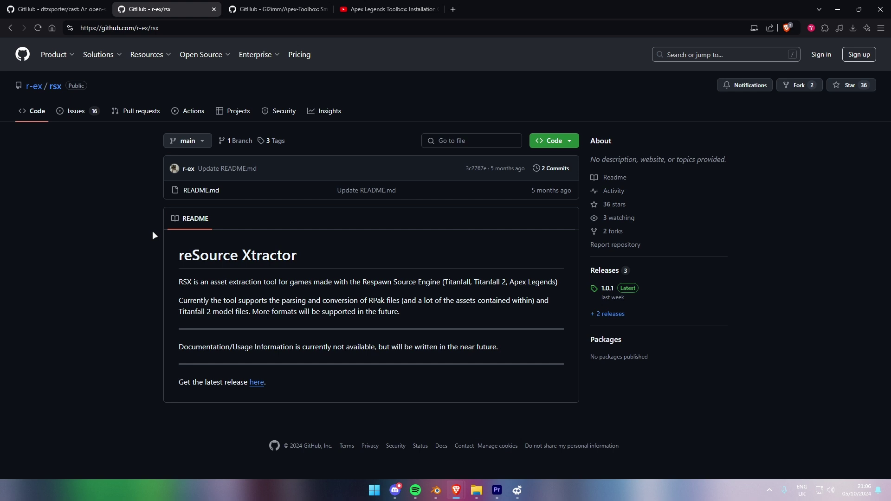
pyautogui.click(279, 9)
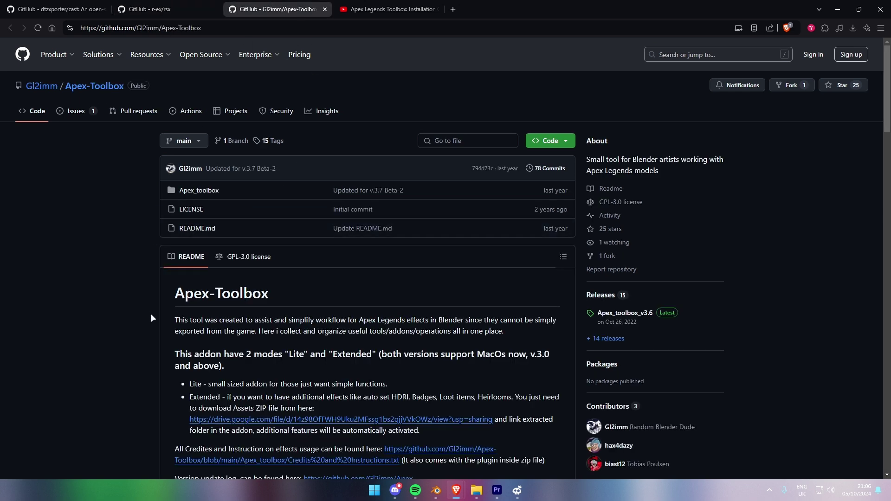
pyautogui.scroll(-5, 235, 312)
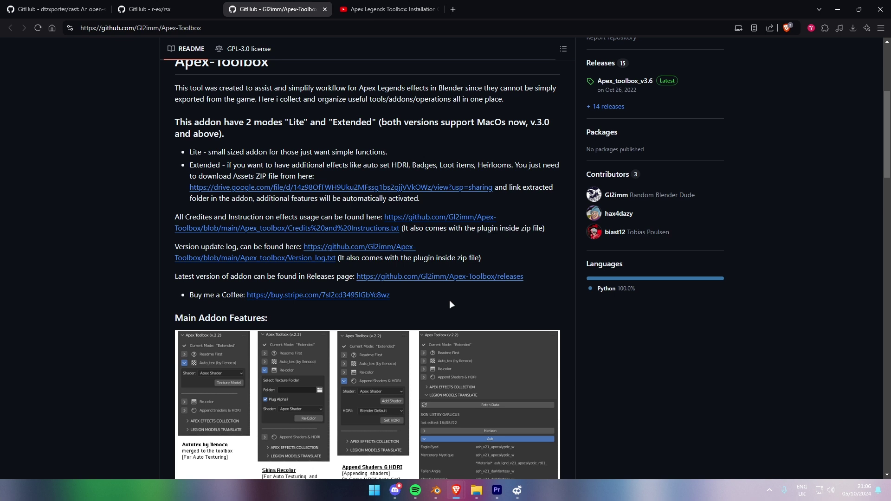
pyautogui.scroll(-6, 450, 303)
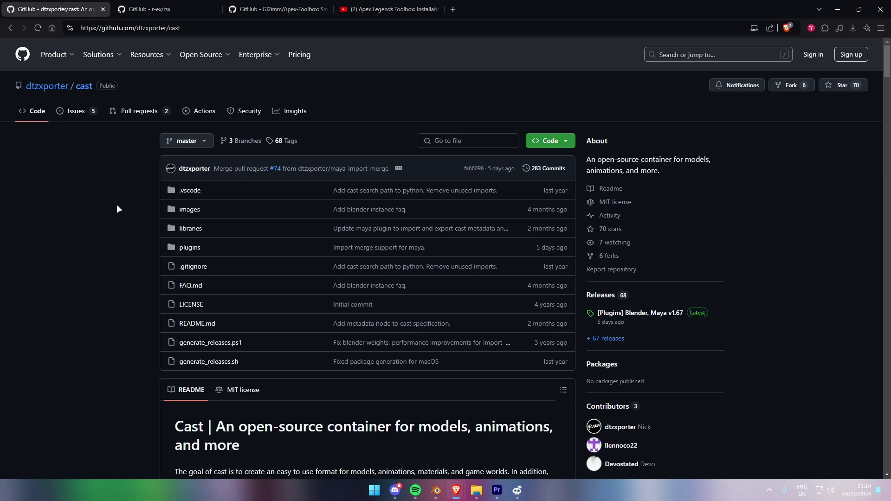
# Step: Download blender_cast_plugin.zip from the cast v1.67 release assets
pyautogui.scroll(-2, 123, 218)
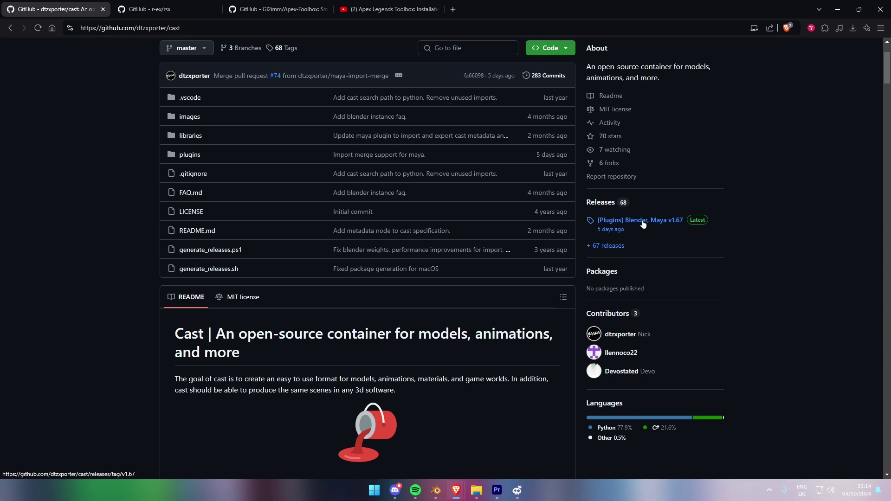
pyautogui.click(603, 220)
pyautogui.scroll(-7, 355, 231)
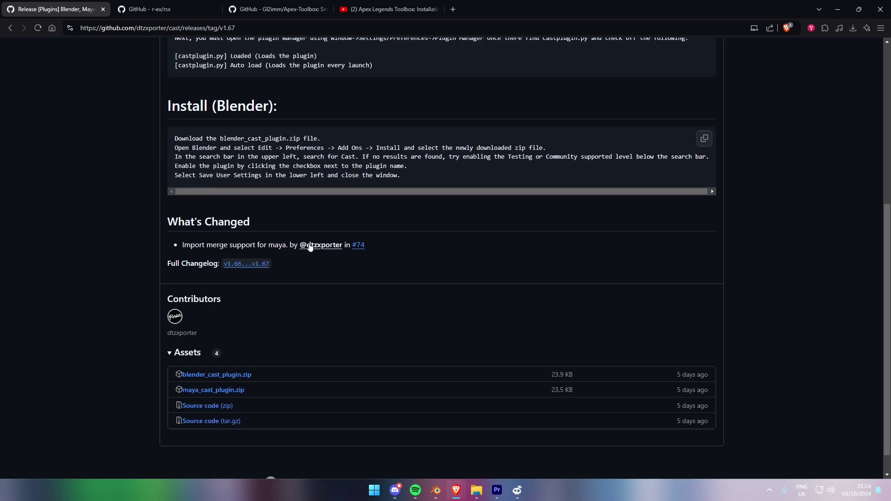
pyautogui.click(234, 349)
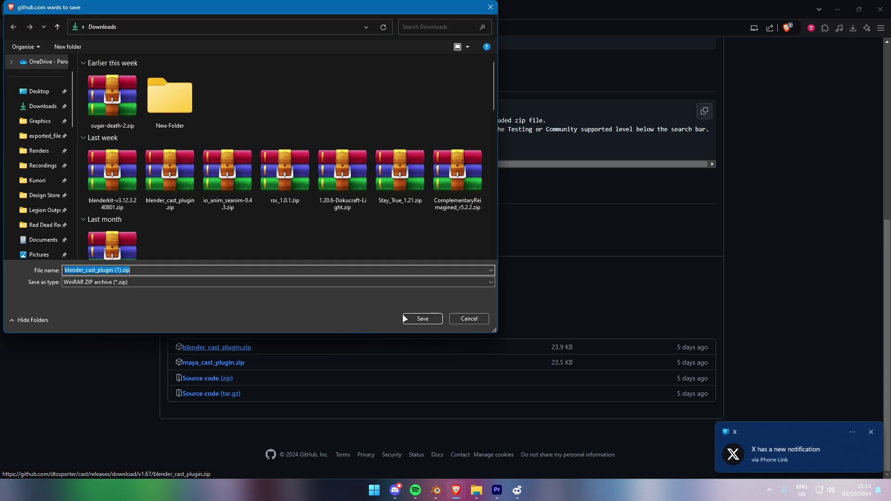
pyautogui.click(407, 317)
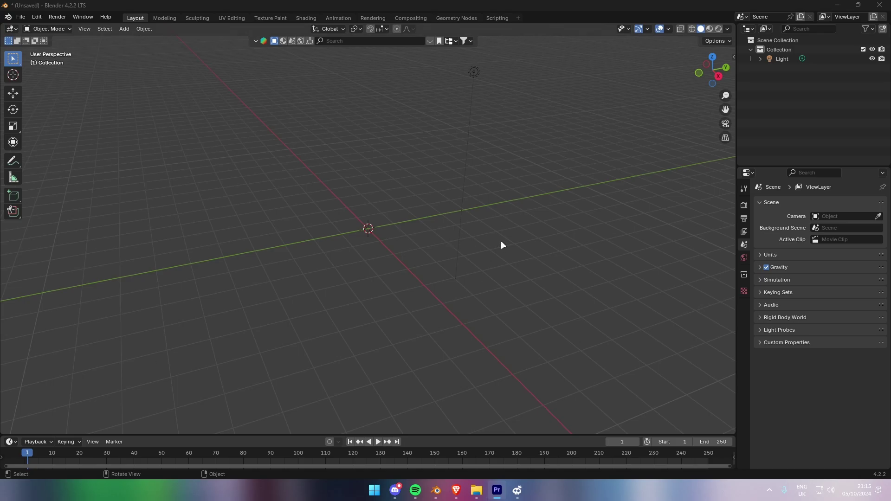
# Step: Open Blender's Preferences to the Add-ons section
pyautogui.click(481, 248)
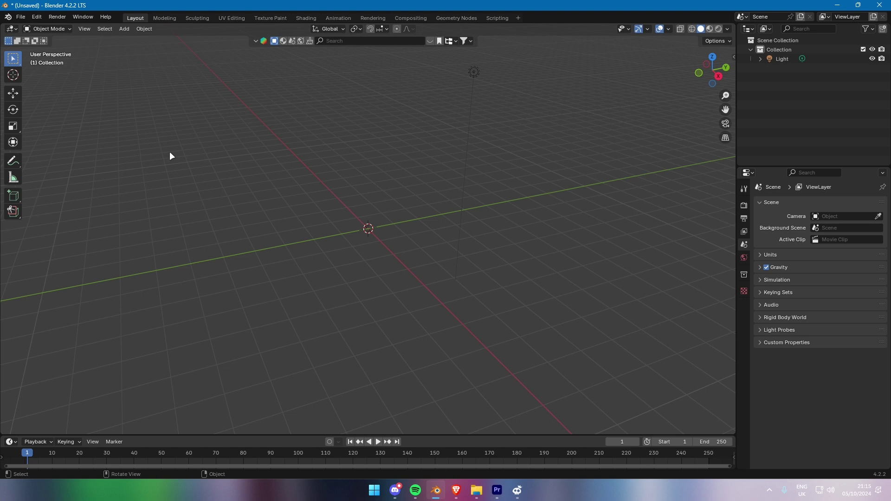
pyautogui.click(41, 17)
pyautogui.click(50, 146)
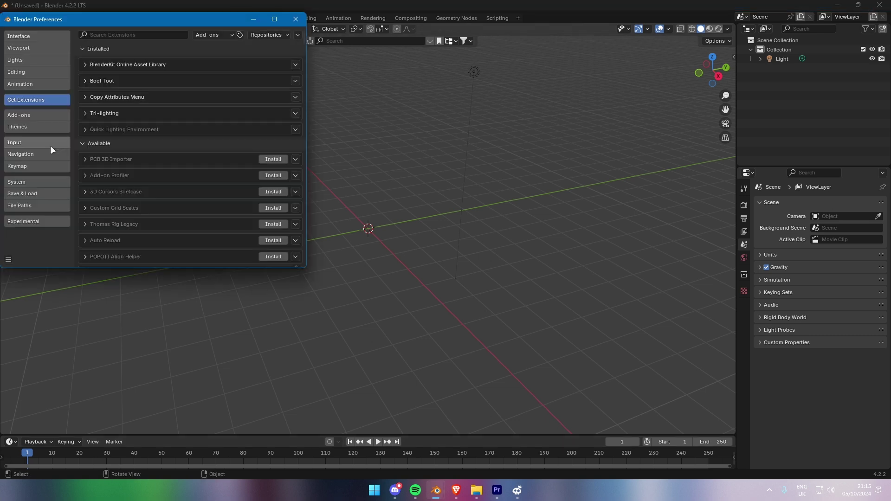
pyautogui.click(24, 114)
# Step: Install the newest cast plugin zip from Downloads via Install from Disk
pyautogui.click(297, 35)
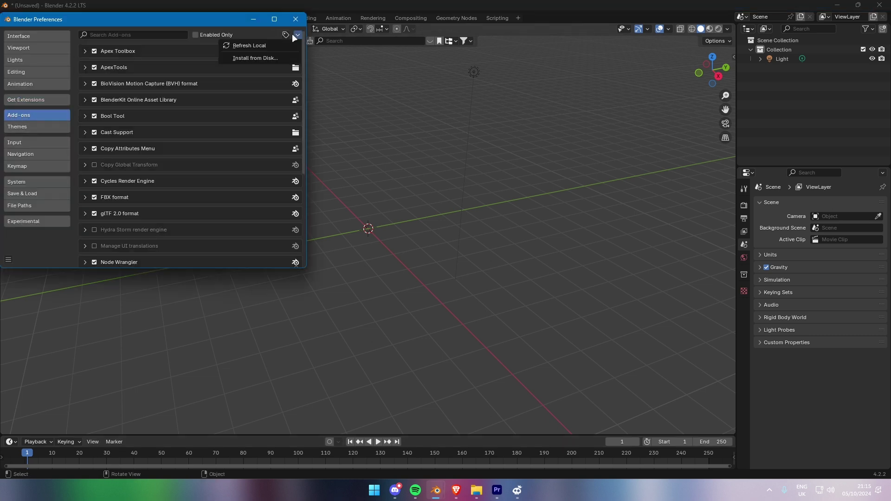
pyautogui.click(258, 57)
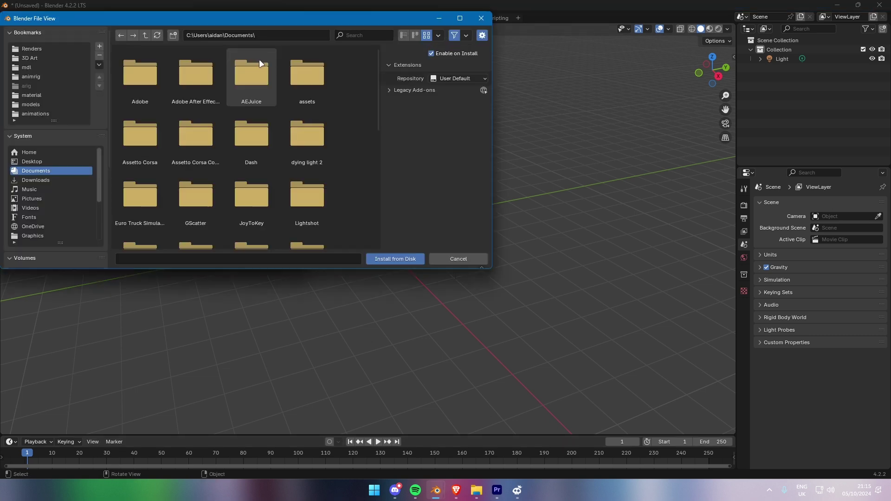
pyautogui.click(346, 35)
pyautogui.write('cast')
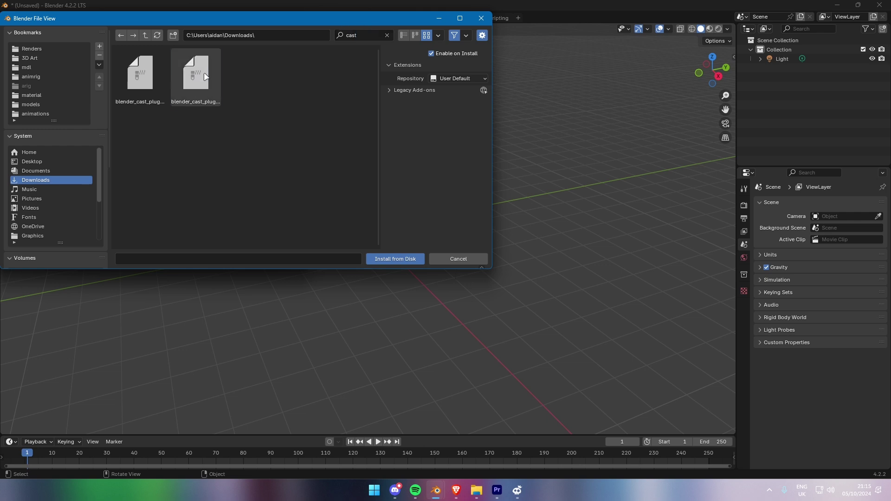
pyautogui.click(191, 83)
pyautogui.click(152, 85)
pyautogui.click(196, 74)
pyautogui.click(394, 259)
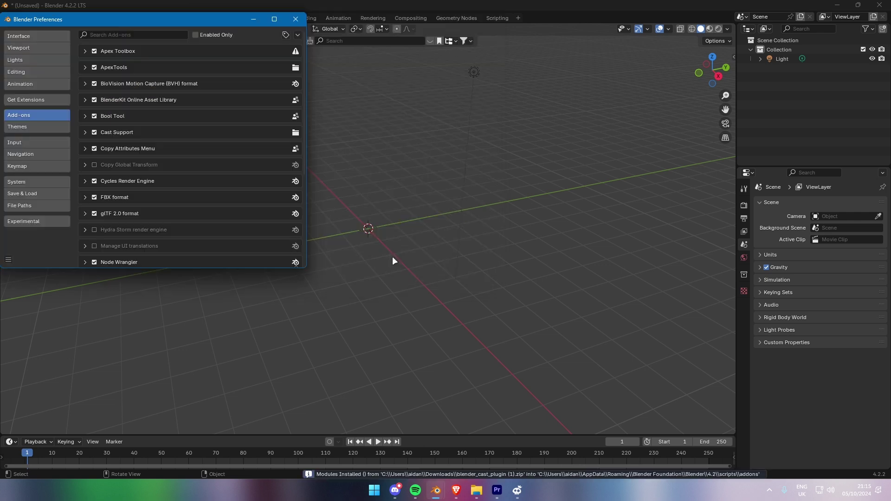
# Step: Search the add-ons for 'cast' and check the Cast Support entry
pyautogui.click(134, 35)
pyautogui.write('cast')
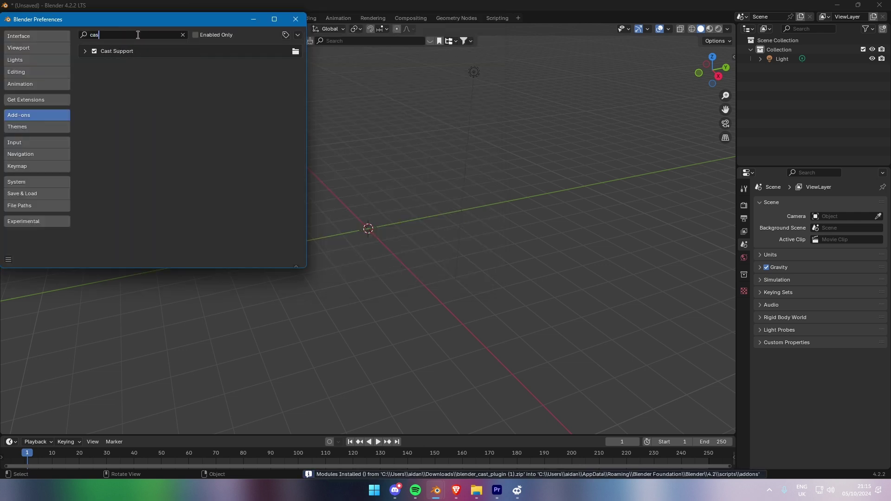
pyautogui.click(83, 51)
pyautogui.click(82, 50)
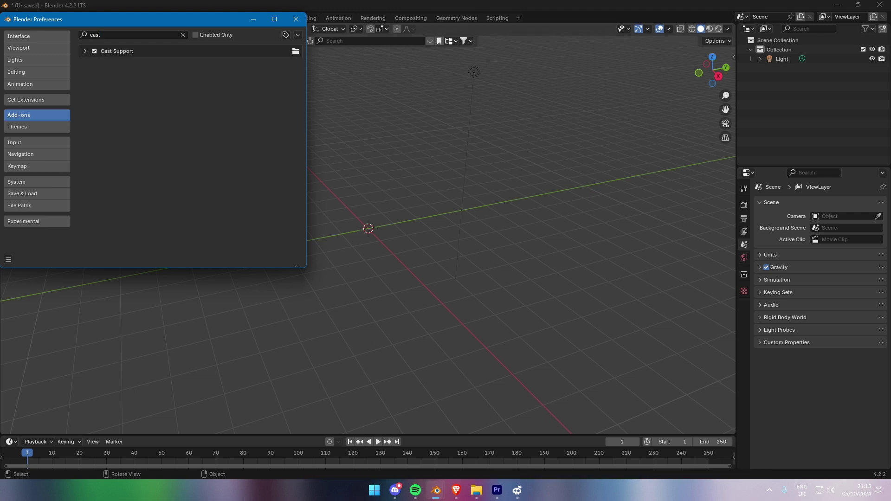
# Step: Download rsx_1.0.1.zip from the rsx 1.0.1 release to Downloads
pyautogui.hotkey('alt', 'Tab')
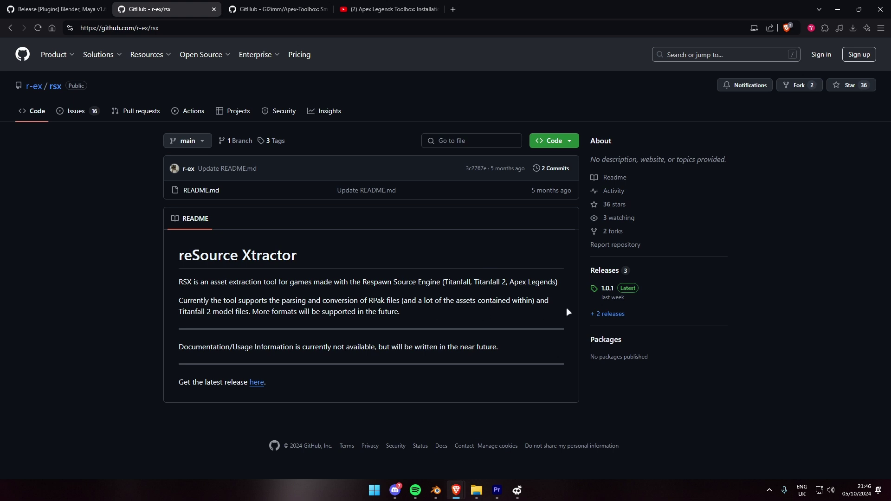
pyautogui.click(610, 297)
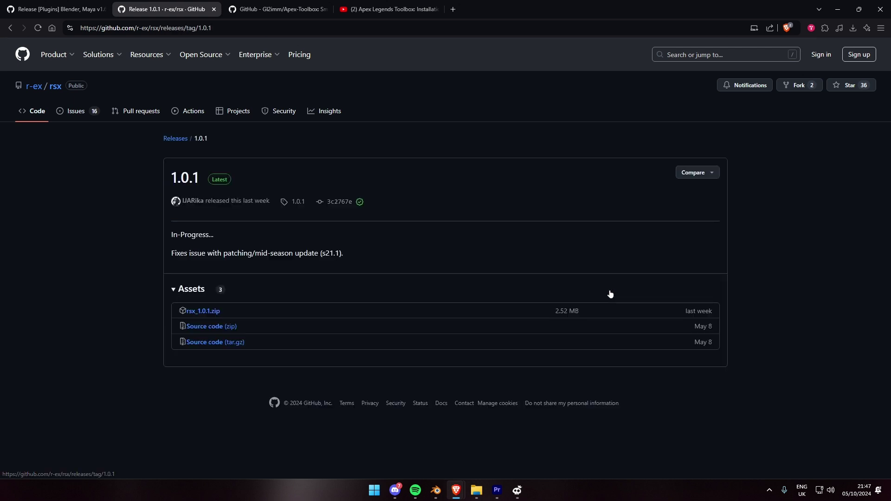
pyautogui.click(196, 310)
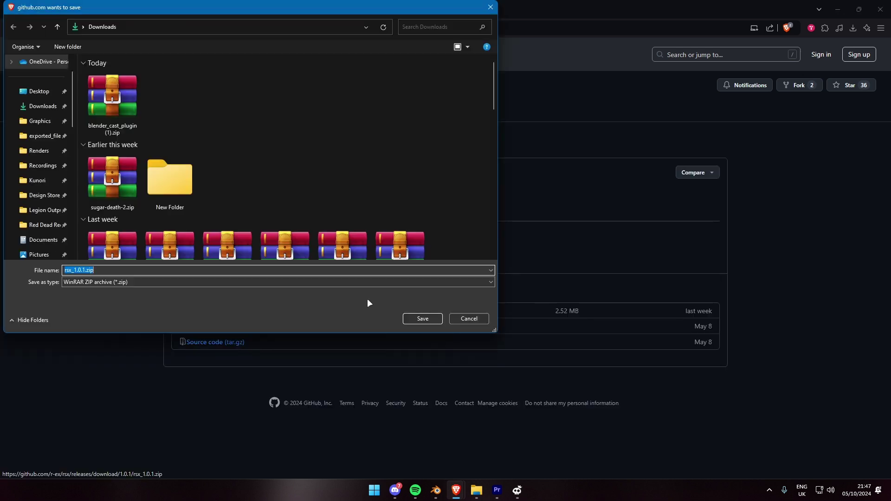
pyautogui.click(416, 316)
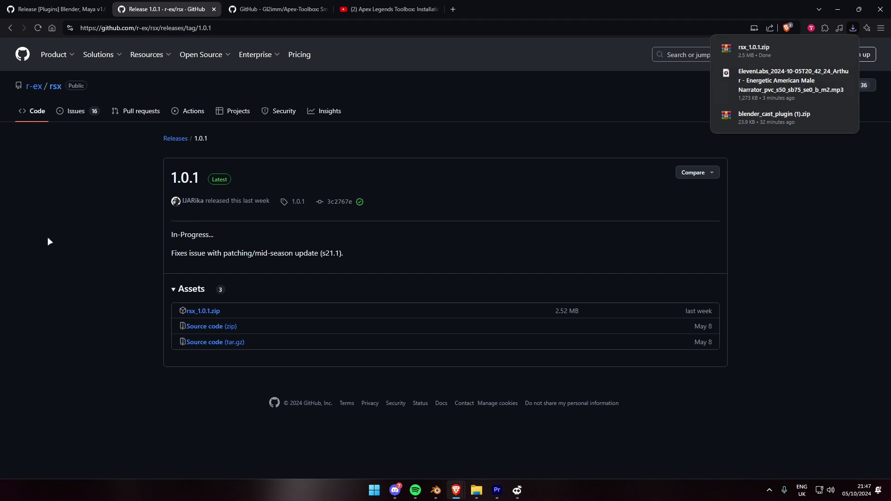
# Step: Launch rsx.exe from inside the rsx_1.0.1.zip archive
pyautogui.click(757, 50)
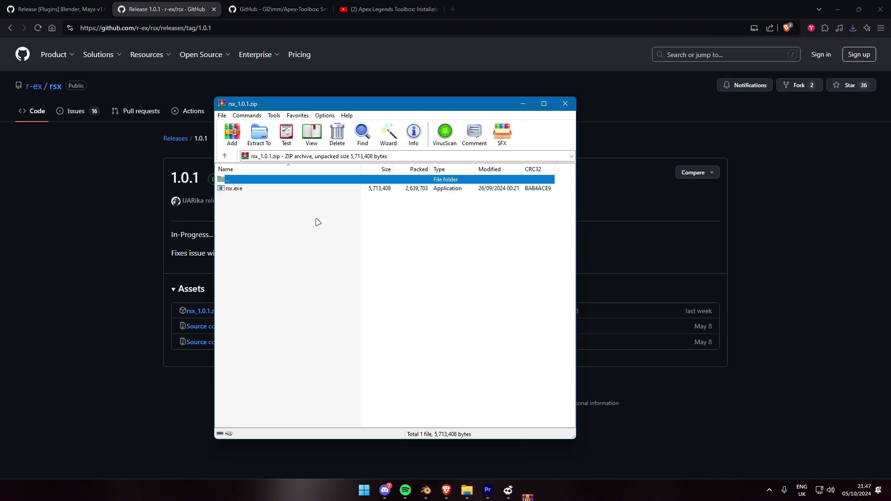
pyautogui.click(242, 189)
pyautogui.doubleClick(242, 189)
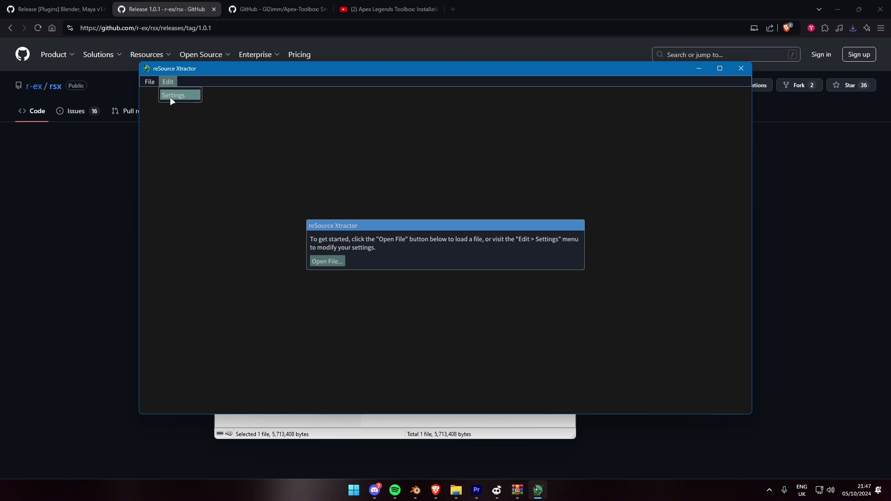
# Step: Review the extractor's export settings, with CAST as the model format
pyautogui.click(171, 96)
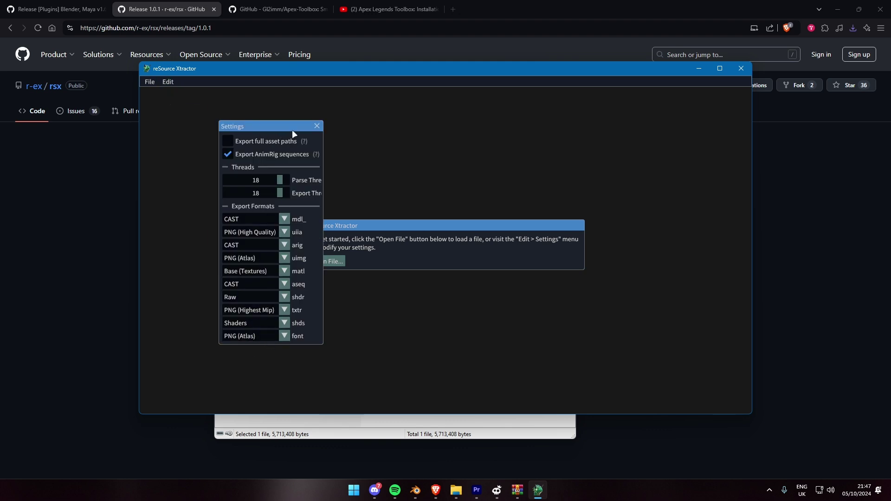
pyautogui.click(317, 126)
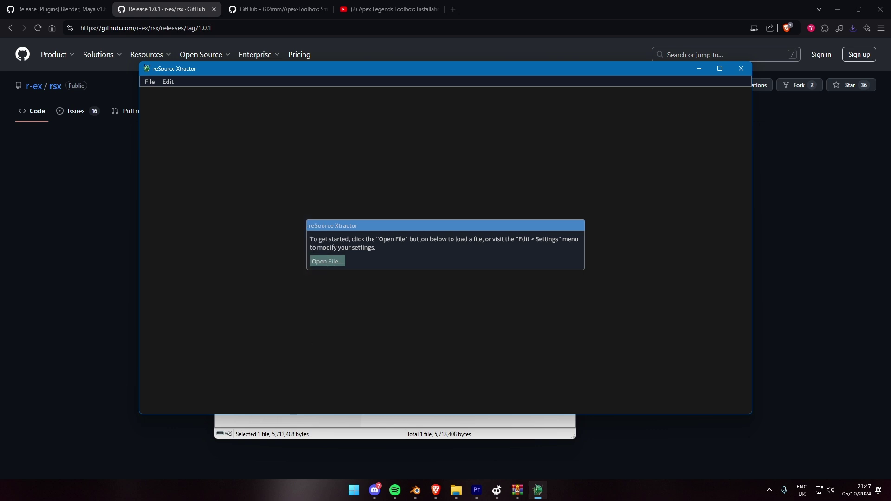
pyautogui.click(330, 261)
# Step: Load common.rpak and root_lgnd_skins.rpak from Apex Legends\paks\Win64
pyautogui.press('Escape')
pyautogui.click(150, 82)
pyautogui.click(152, 92)
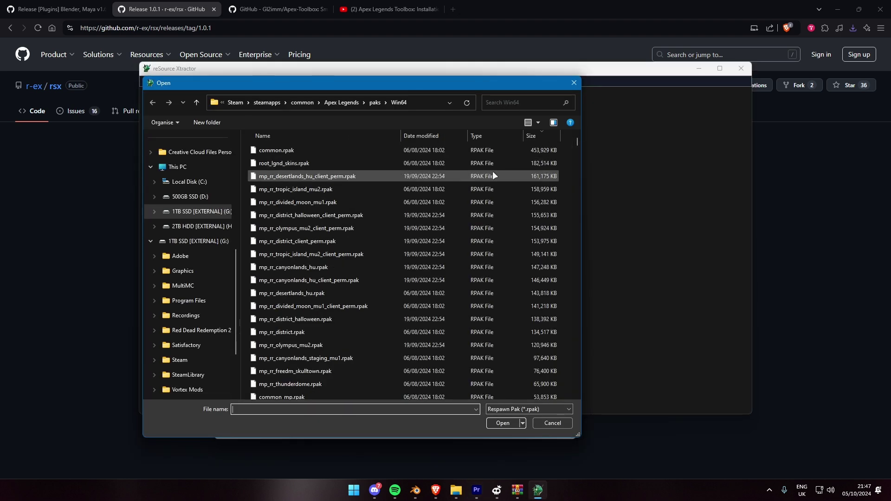
pyautogui.click(421, 101)
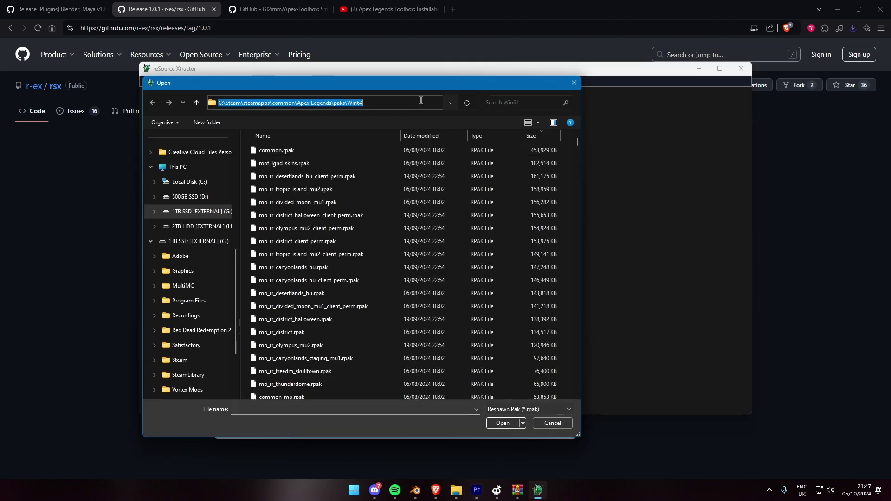
pyautogui.moveTo(393, 102)
pyautogui.mouseDown()
pyautogui.moveTo(279, 102)
pyautogui.moveTo(382, 103)
pyautogui.mouseUp()
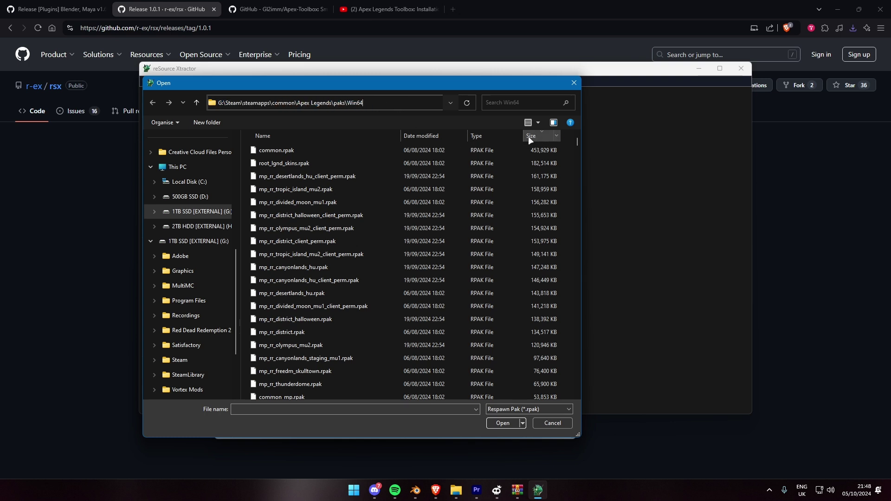
pyautogui.click(309, 149)
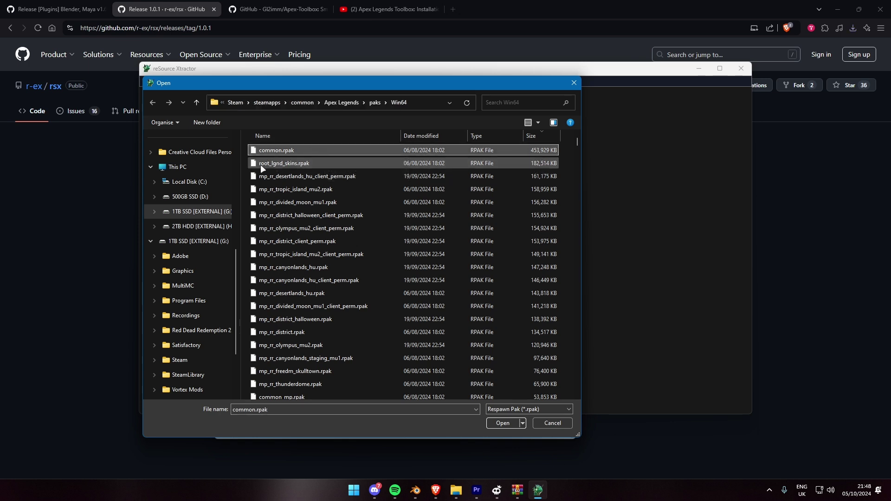
pyautogui.keyDown('ctrl'); pyautogui.click(310, 163); pyautogui.keyUp('ctrl')
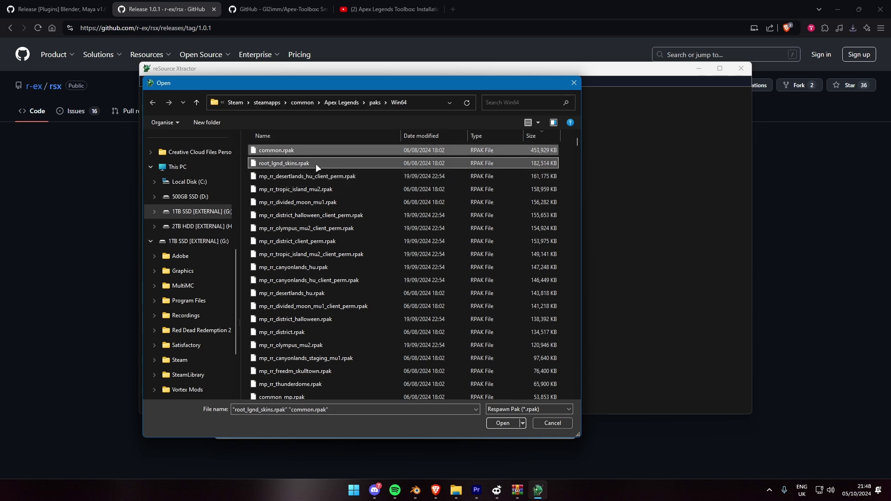
pyautogui.click(503, 423)
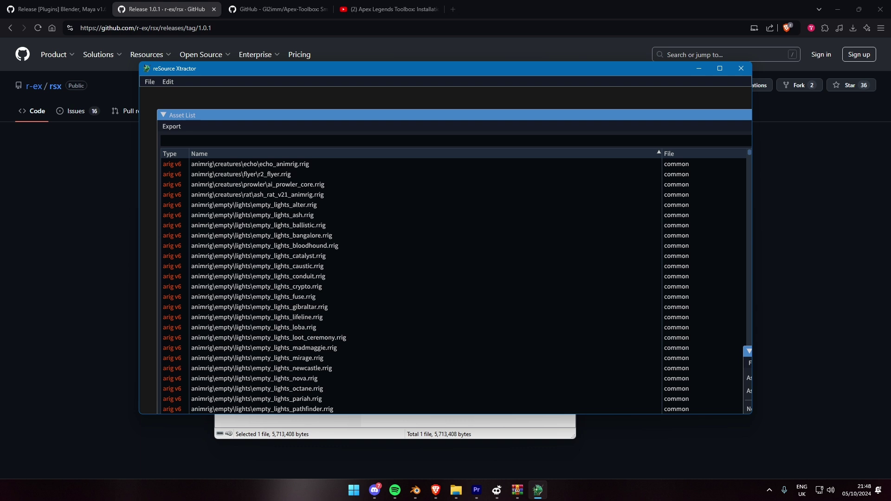
# Step: Maximize the reSource Xtractor window and browse the asset list to Car_reactive_pipes.rmdl
pyautogui.scroll(-3, 174, 227)
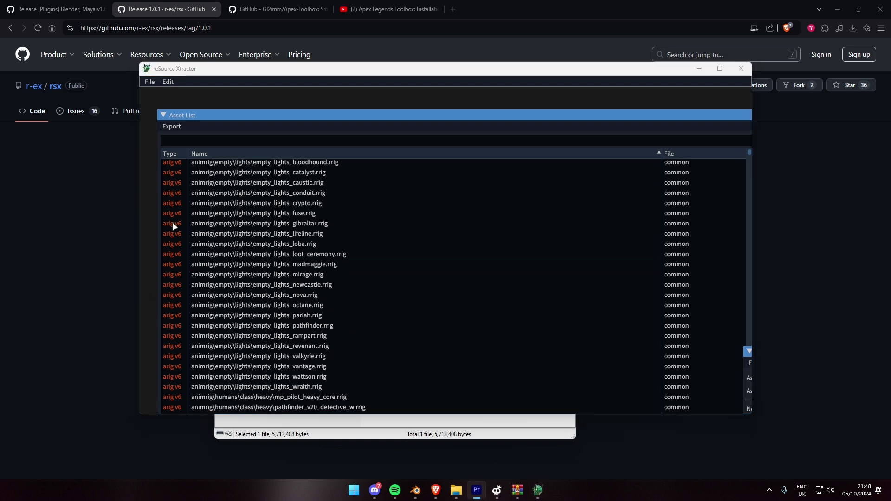
pyautogui.scroll(-10, 174, 226)
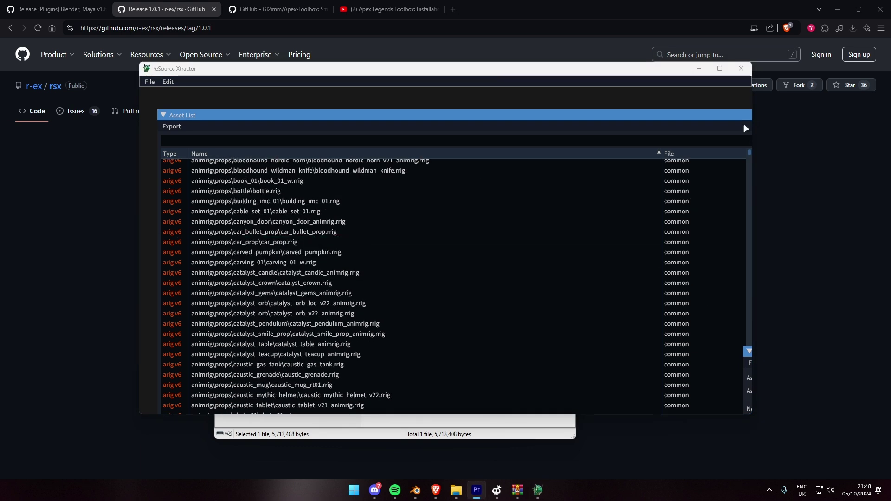
pyautogui.doubleClick(729, 73)
pyautogui.moveTo(610, 87); pyautogui.dragTo(559, 298)
# Step: Select the Car_reactive_pipes.rmdl model and inspect the Export menu options
pyautogui.click(102, 241)
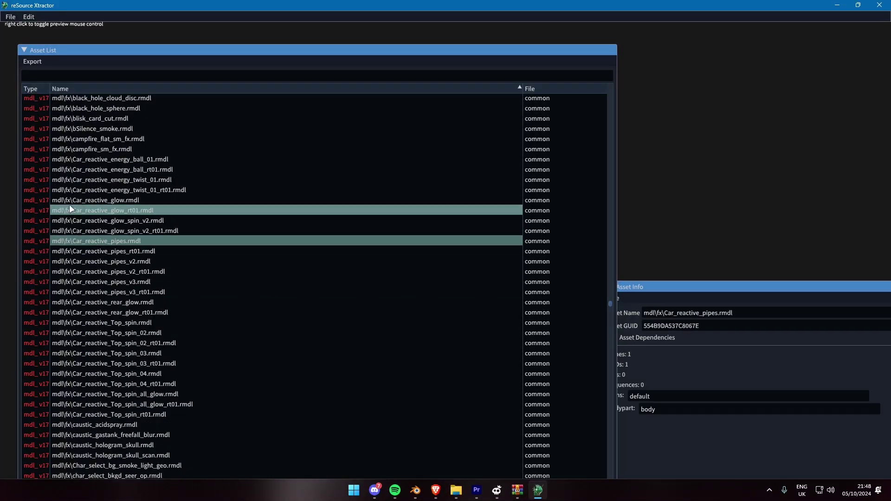
pyautogui.click(31, 60)
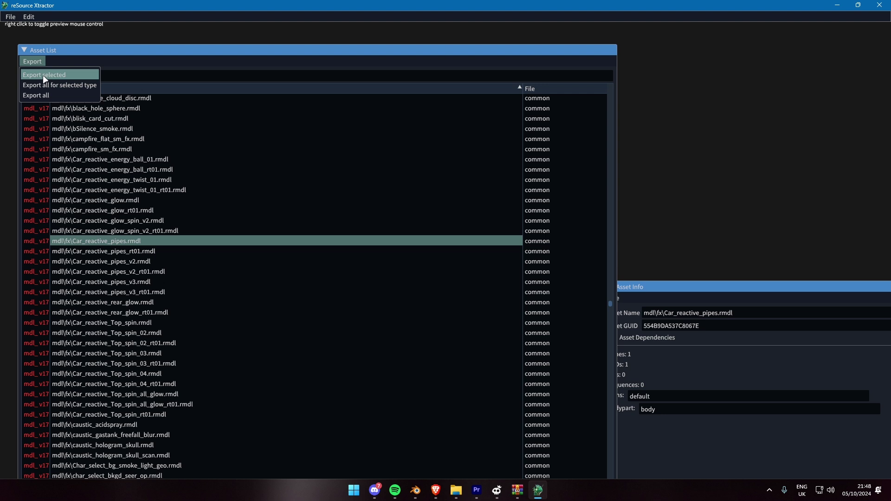
pyautogui.click(43, 75)
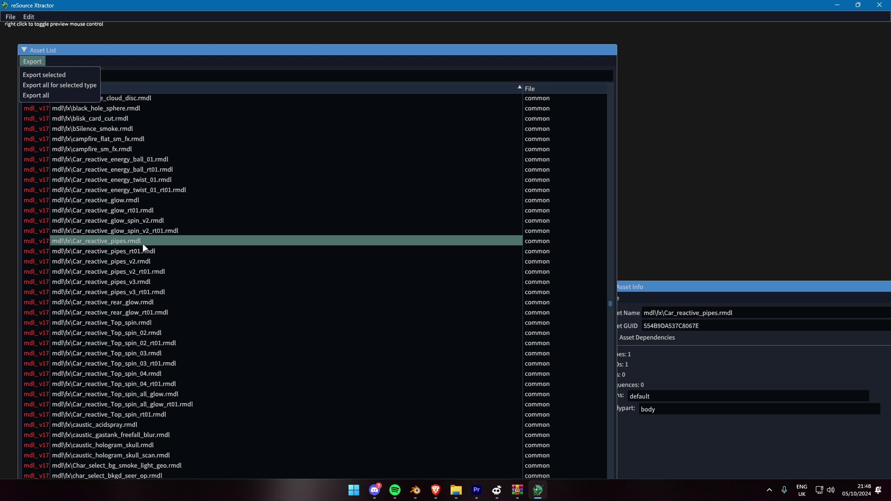
pyautogui.click(31, 61)
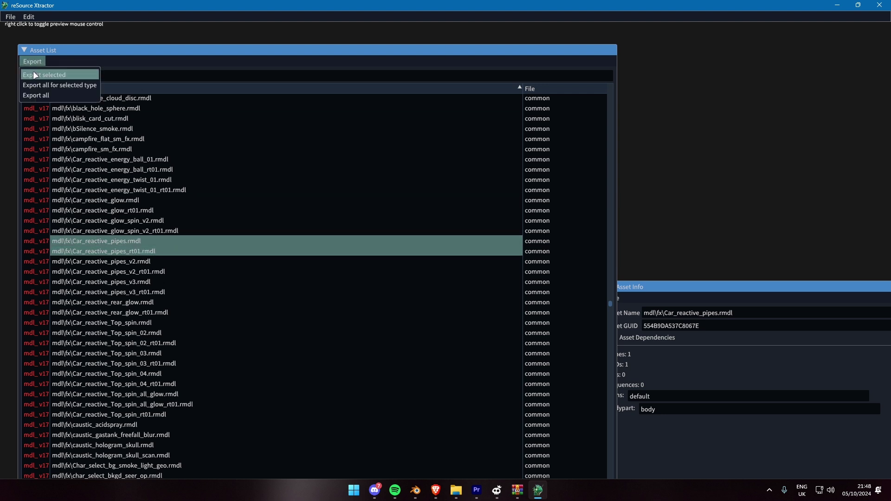
pyautogui.click(41, 73)
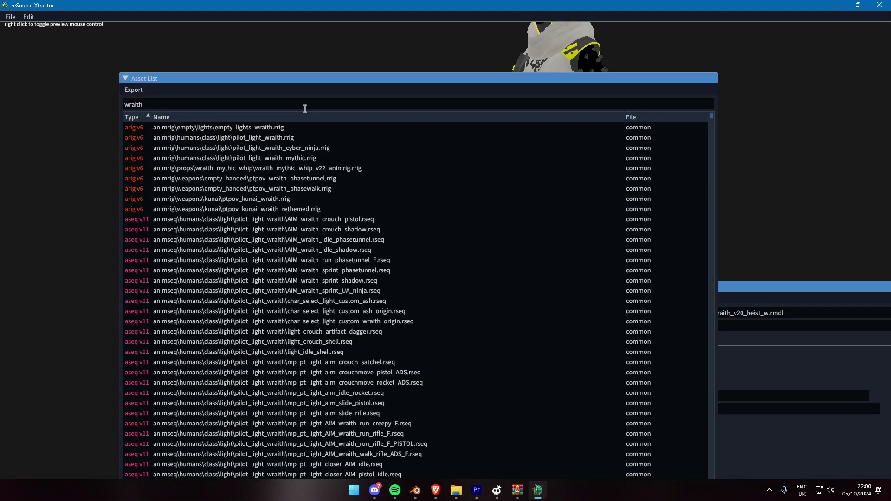
# Step: Export pilot_light_wraith.rrig and wraith_v22_queensguard_w.rmdl with Export selected
pyautogui.click(259, 140)
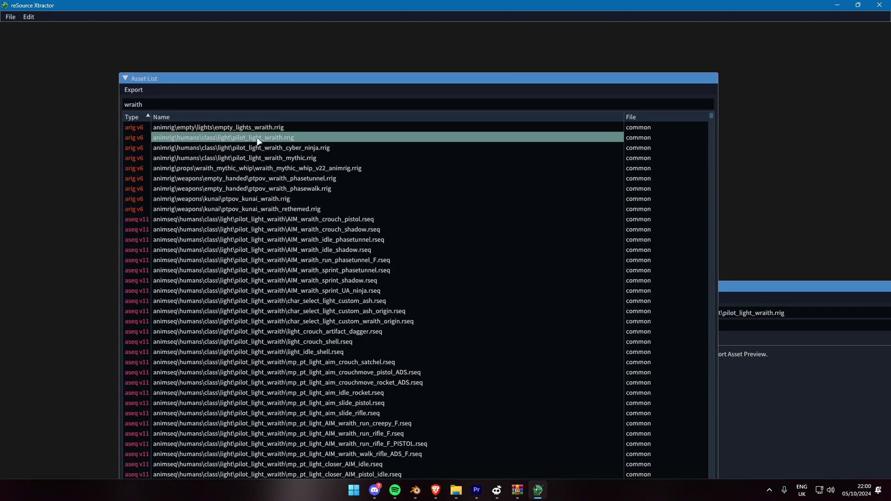
pyautogui.click(134, 89)
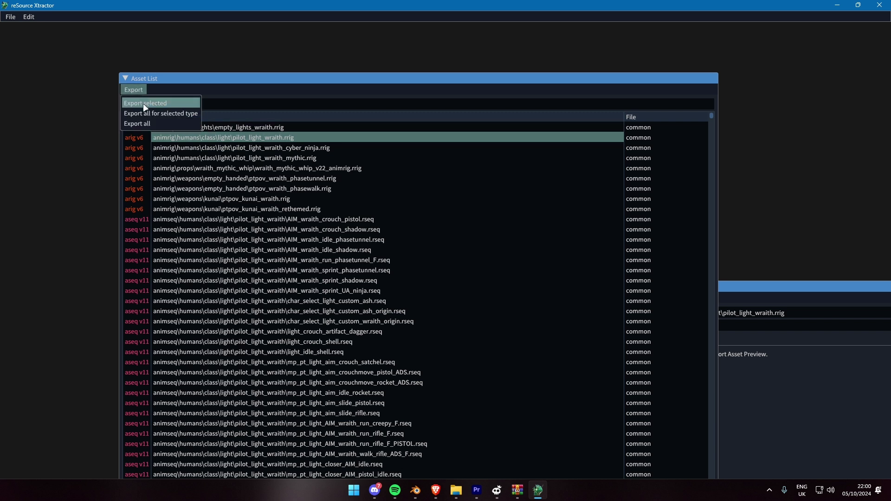
pyautogui.click(162, 103)
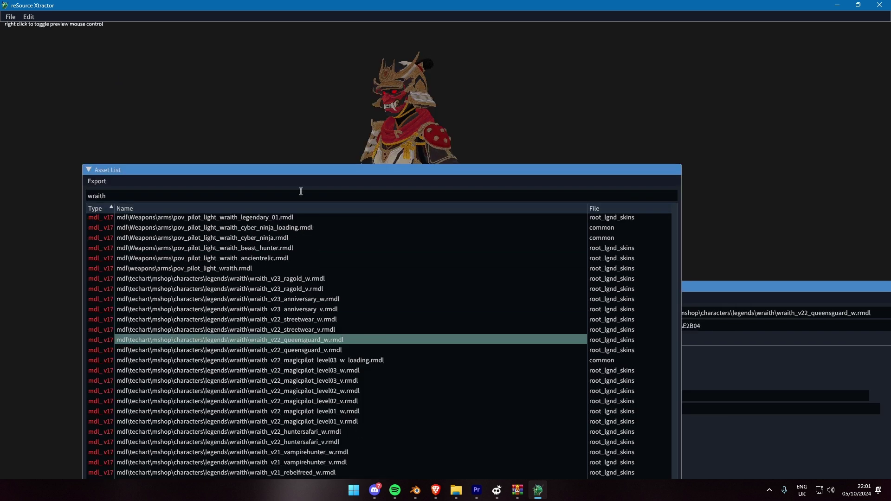
pyautogui.click(97, 181)
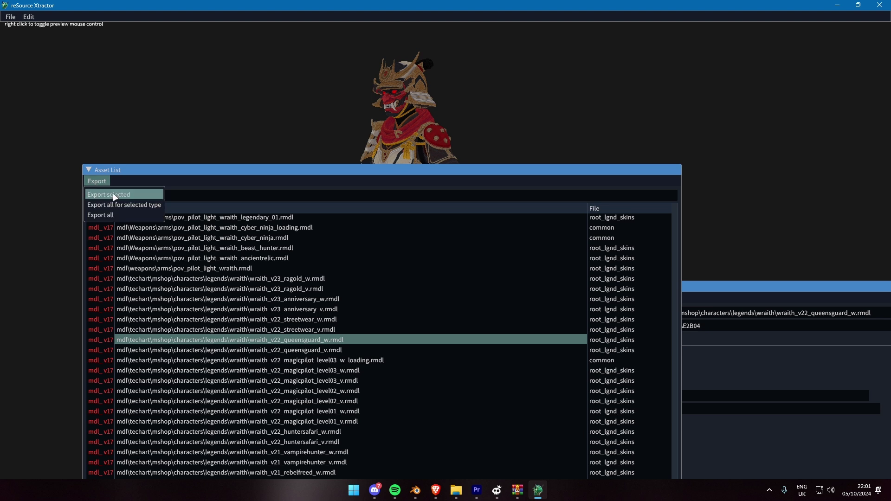
pyautogui.click(113, 194)
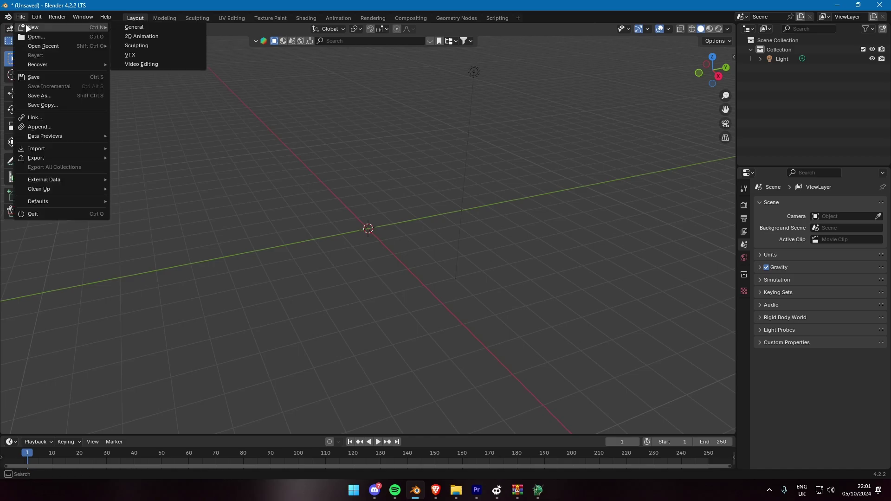
# Step: Import wraith_v22_queensguard_w_LOD0.cast from mdl > wraith_v22_queensguard_w
pyautogui.moveTo(31, 152)
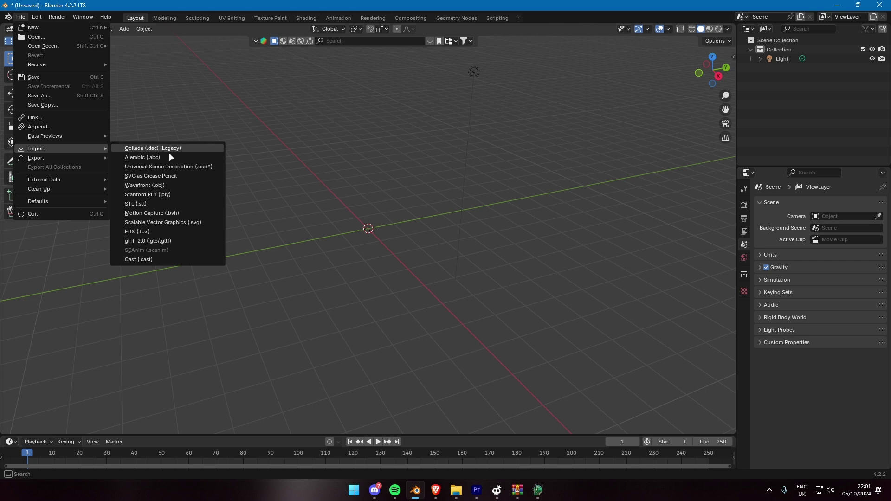
pyautogui.click(138, 258)
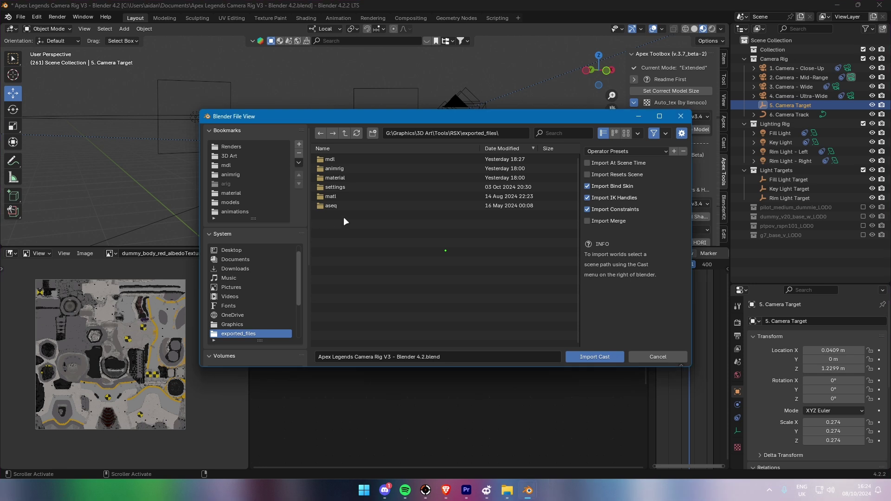
pyautogui.click(336, 159)
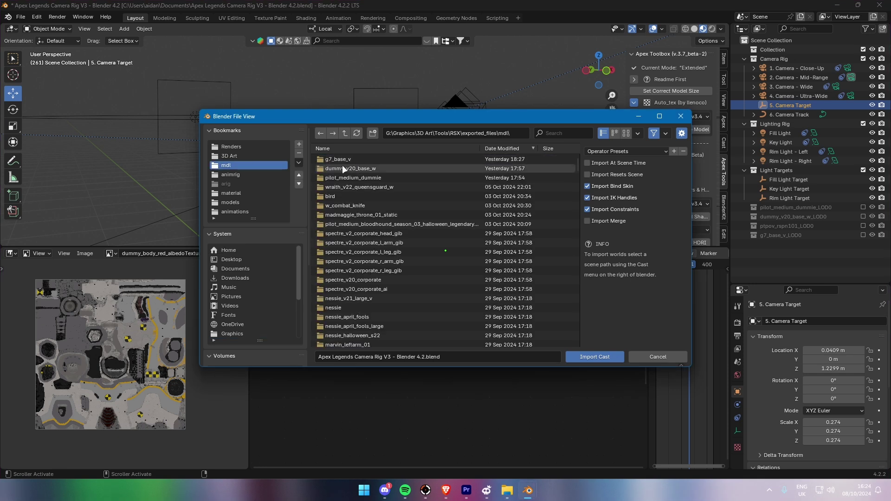
pyautogui.click(347, 186)
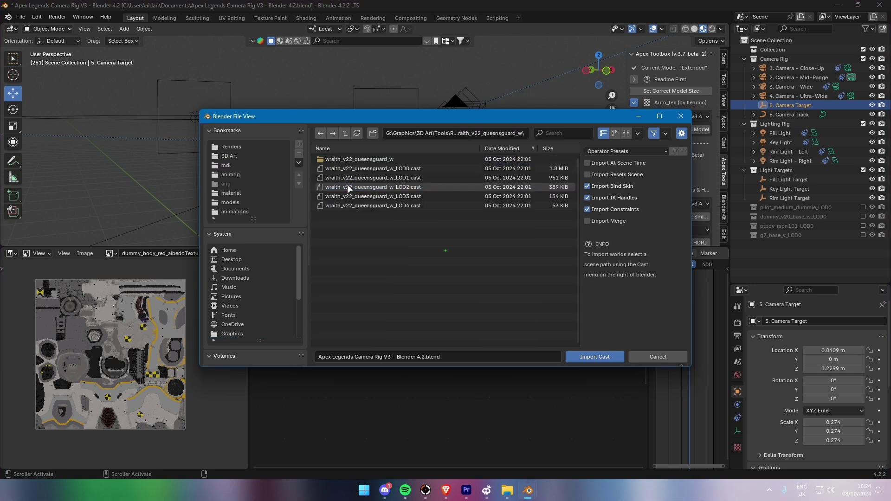
pyautogui.click(407, 168)
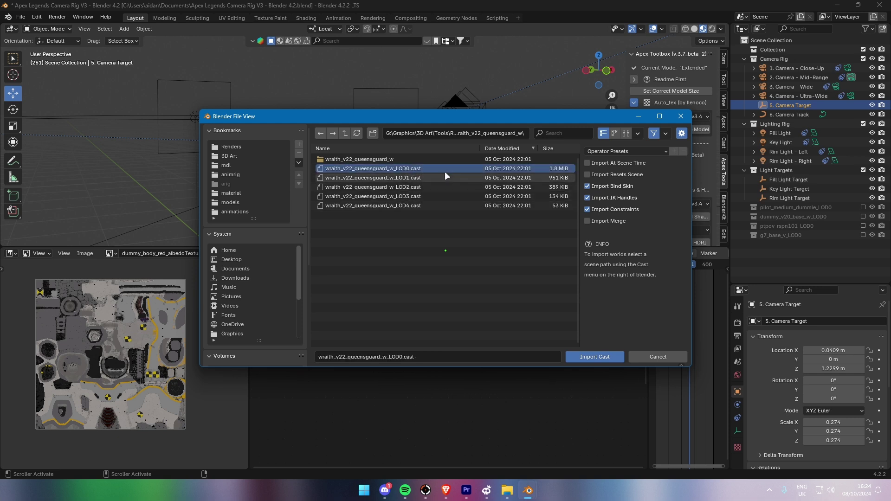
pyautogui.click(595, 356)
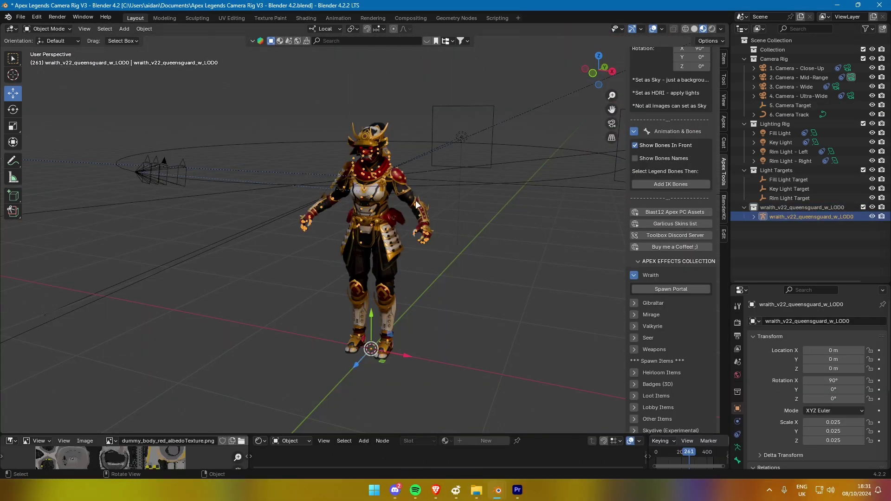
# Step: Start another Cast import and browse up to the exported animrig folder
pyautogui.click(21, 17)
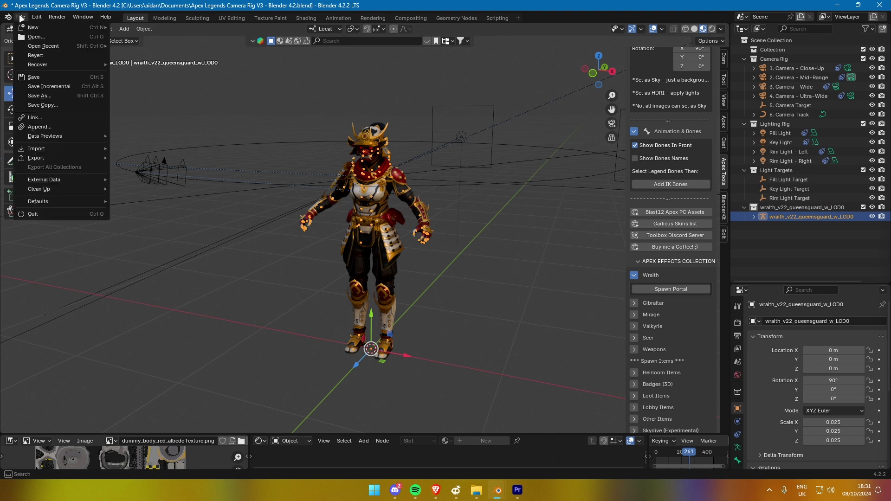
pyautogui.moveTo(39, 149)
pyautogui.click(142, 260)
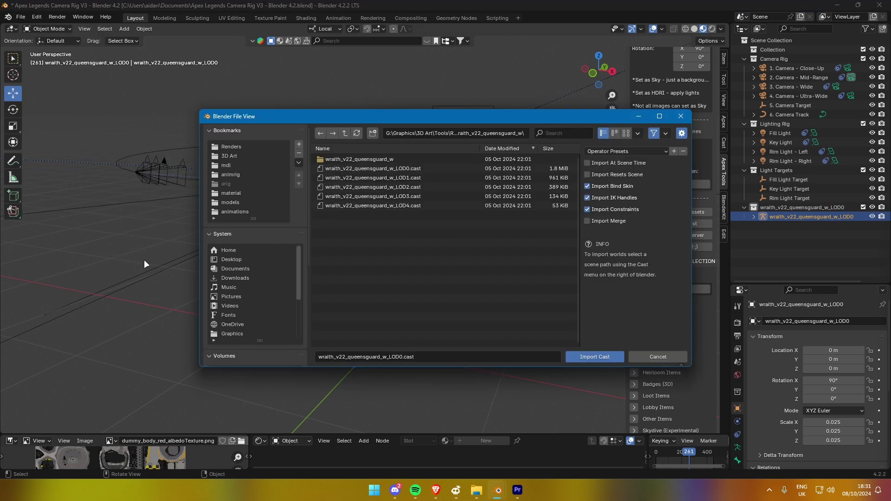
pyautogui.click(344, 133)
pyautogui.doubleClick(329, 159)
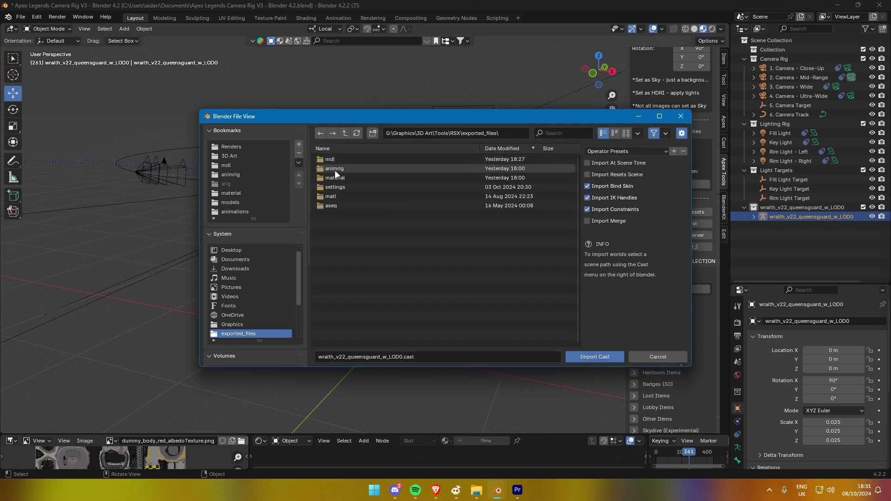
pyautogui.doubleClick(335, 169)
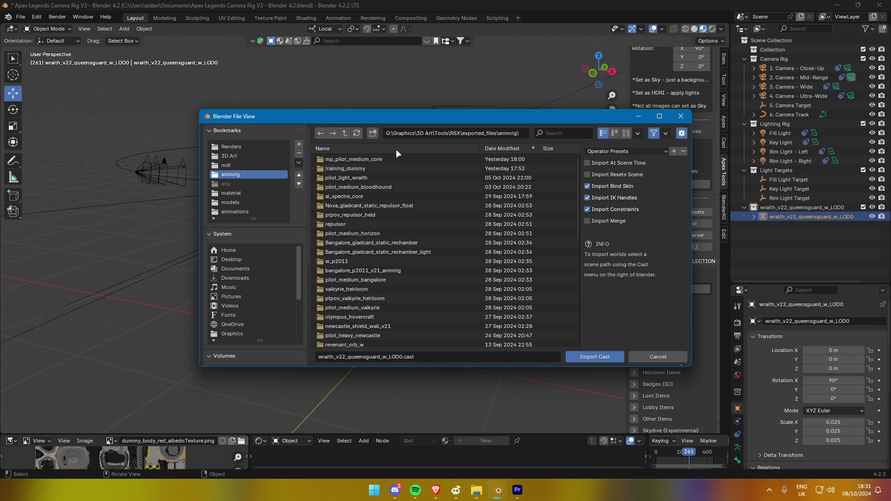
# Step: Import wraith_gladcard_common_leapforward_0.cast from anims_pilot_light_wraith, filtering by 'wra' and 'glad'
pyautogui.click(557, 133)
pyautogui.write('wra')
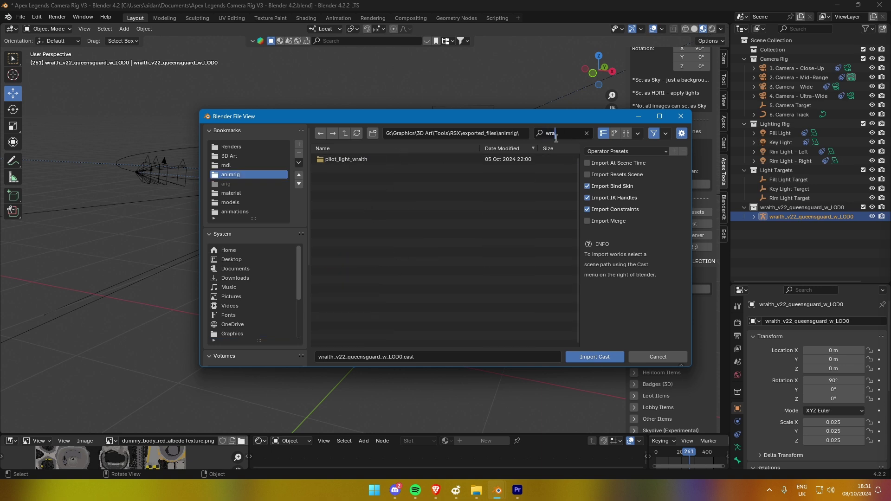
pyautogui.doubleClick(360, 160)
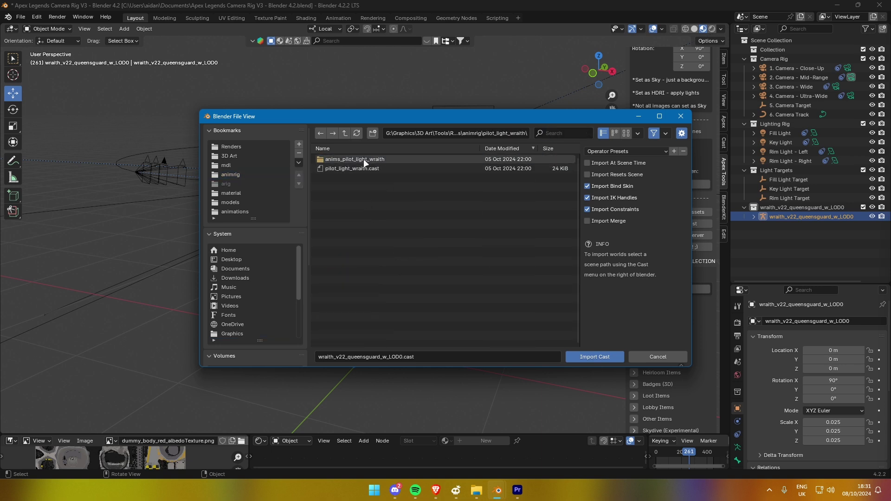
pyautogui.doubleClick(365, 159)
pyautogui.click(557, 134)
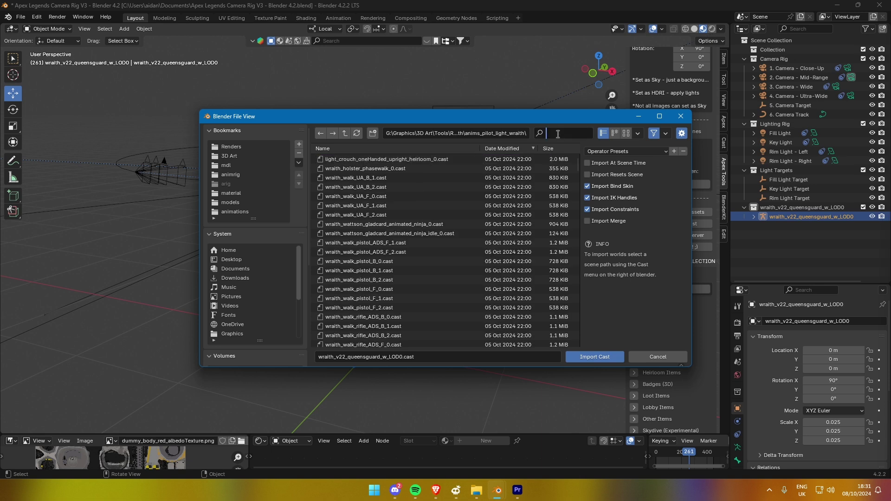
pyautogui.write('glad')
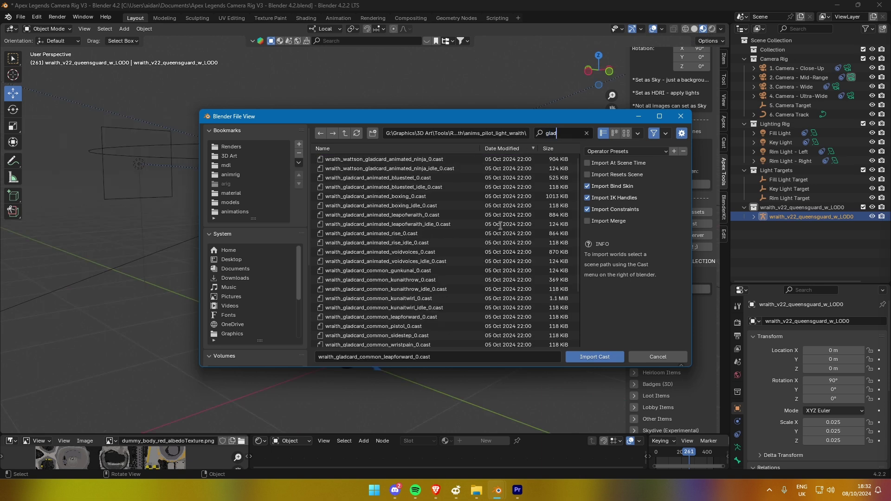
pyautogui.doubleClick(410, 316)
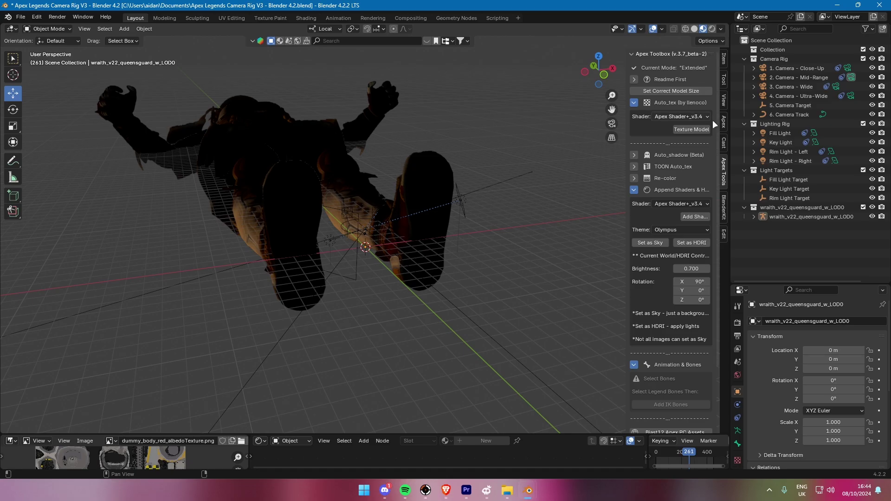
# Step: Select the Queensguard model's whole hierarchy, set its correct model size, and apply its textures
pyautogui.click(780, 215)
pyautogui.rightClick(785, 216)
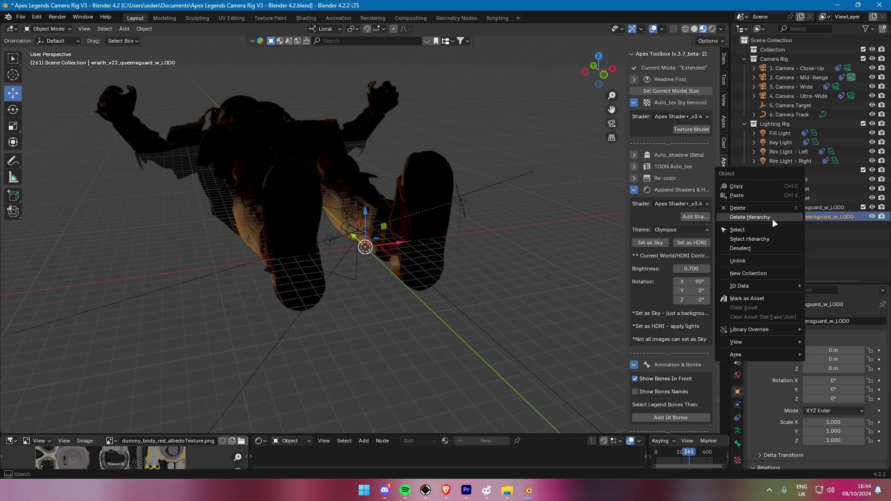
pyautogui.click(750, 238)
pyautogui.click(665, 92)
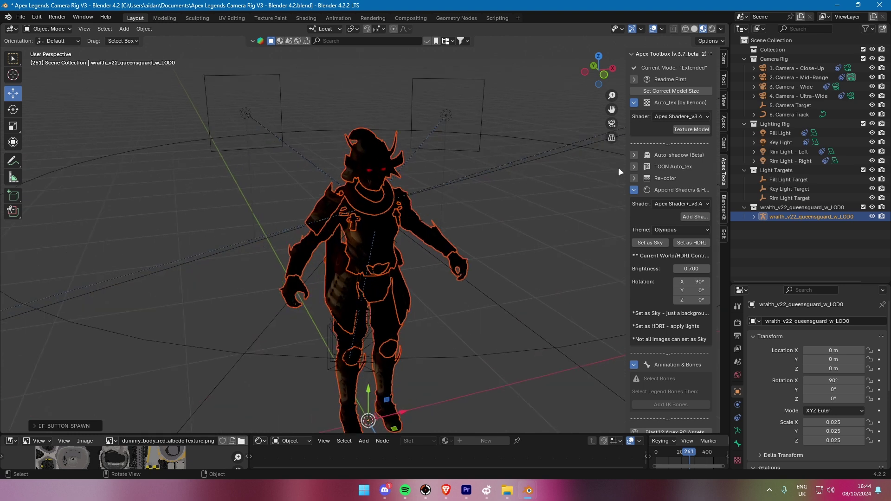
pyautogui.click(691, 127)
# Step: Deselect and inspect the textured Queensguard model, then scroll down toward the Apex Effects options
pyautogui.moveTo(551, 225); pyautogui.dragTo(428, 194, button='middle')
pyautogui.click(450, 246)
pyautogui.moveTo(450, 246); pyautogui.dragTo(483, 241, button='middle')
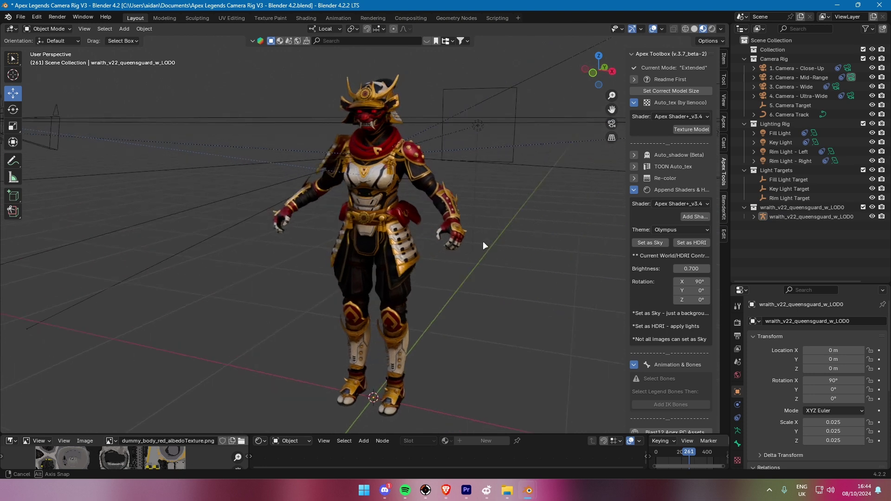
pyautogui.scroll(-5, 482, 241)
pyautogui.scroll(-10, 639, 408)
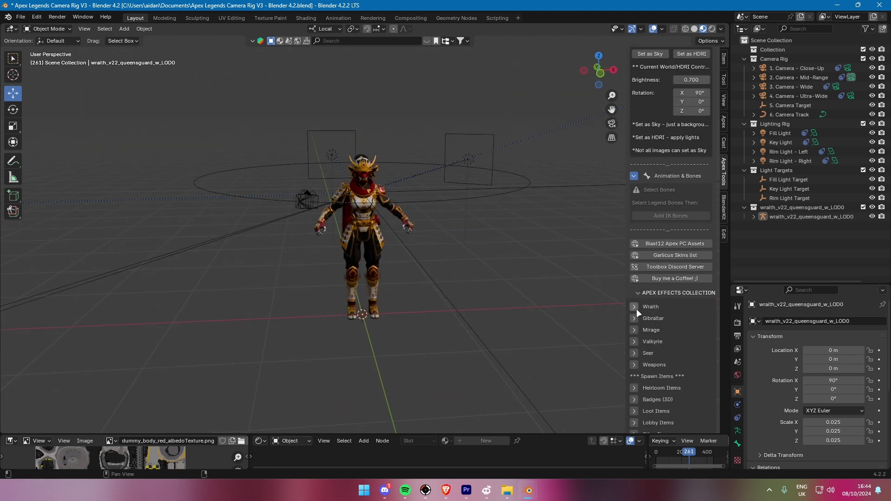
pyautogui.scroll(-2, 637, 309)
# Step: Spawn a Wraith portal and move it along X beside the model, raised off the ground
pyautogui.click(635, 262)
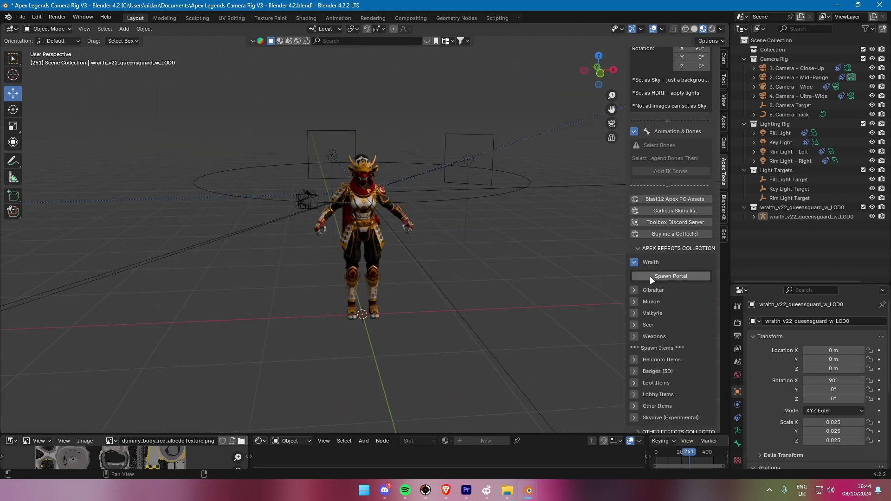
pyautogui.click(671, 276)
pyautogui.moveTo(604, 272); pyautogui.dragTo(523, 269, button='middle')
pyautogui.press('g')
pyautogui.press('x')
pyautogui.click(422, 222)
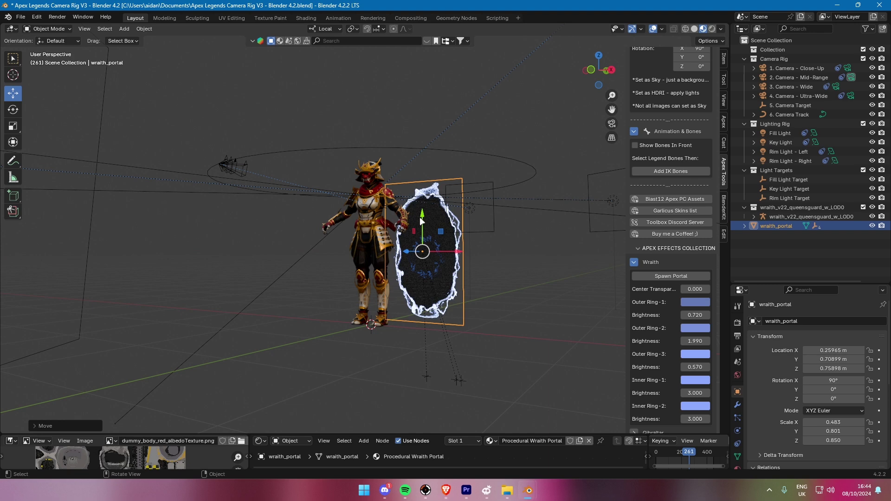
pyautogui.moveTo(422, 221); pyautogui.dragTo(421, 195)
# Step: Deselect the portal and view the model and portal in Rendered viewport shading
pyautogui.moveTo(450, 306); pyautogui.dragTo(470, 321, button='middle')
pyautogui.click(465, 273)
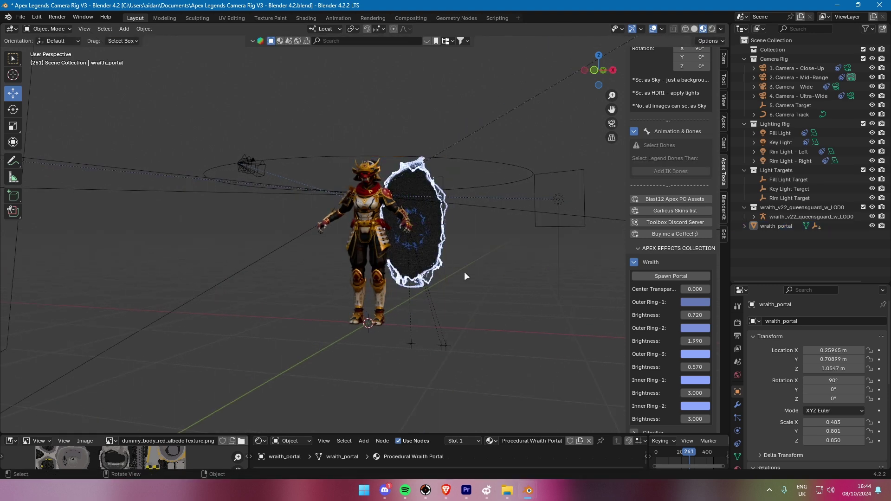
pyautogui.click(712, 29)
pyautogui.scroll(3, 483, 225)
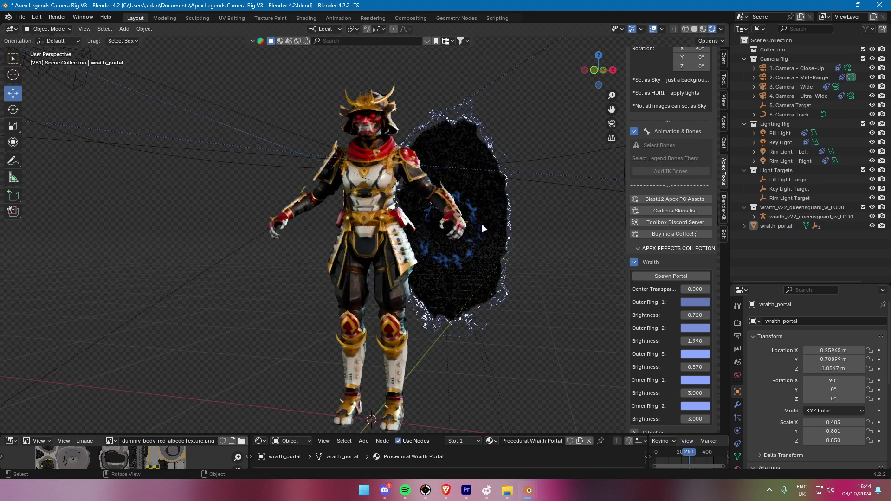